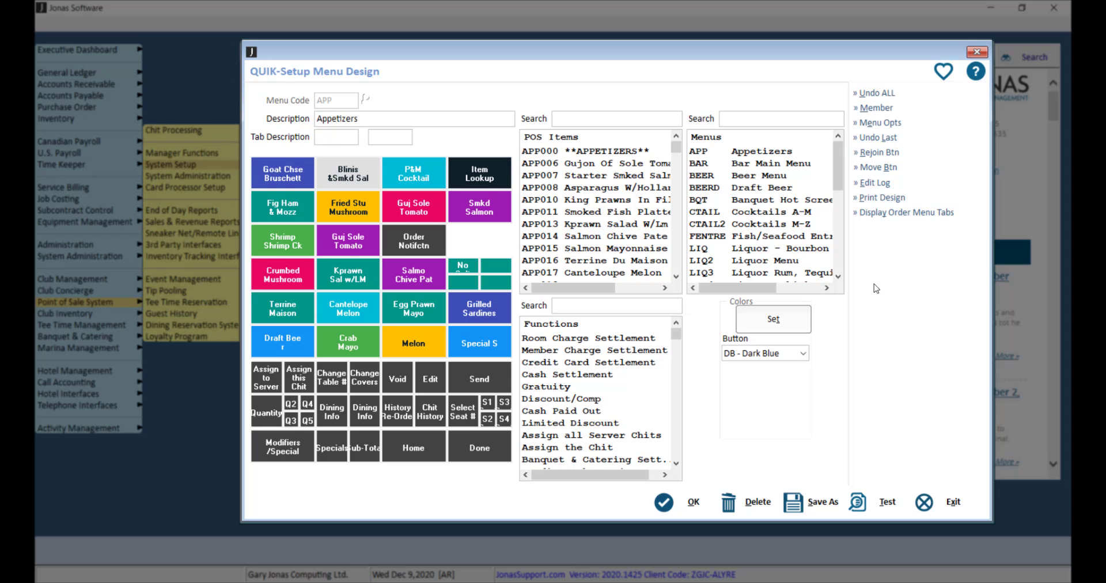
# - Open the menu design with code BEER (Beer Menu)
pyautogui.press('F2')
pyautogui.press('Down')
pyautogui.press('Down')
pyautogui.press('Down')
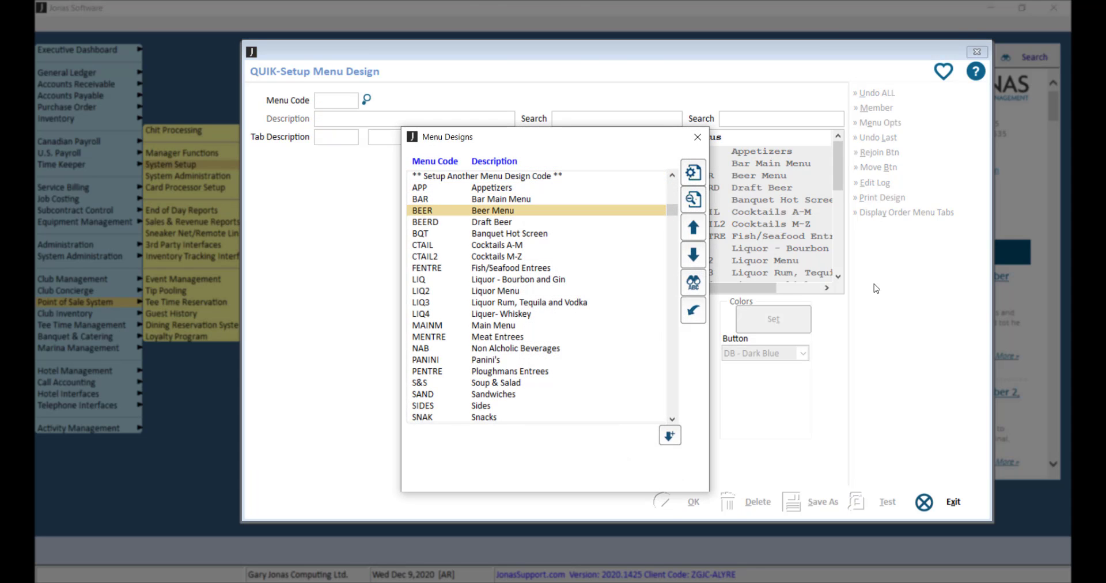
pyautogui.press('Return')
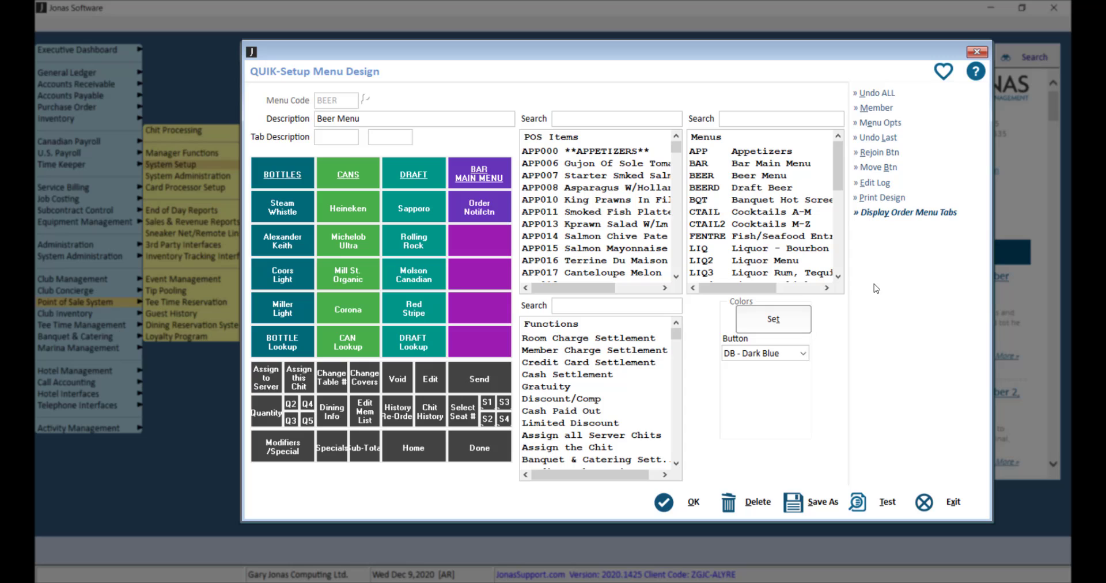
# - Set the button color of the four blank buttons below Order Notifctn to PR - Purple
pyautogui.click(807, 357)
pyautogui.click(749, 418)
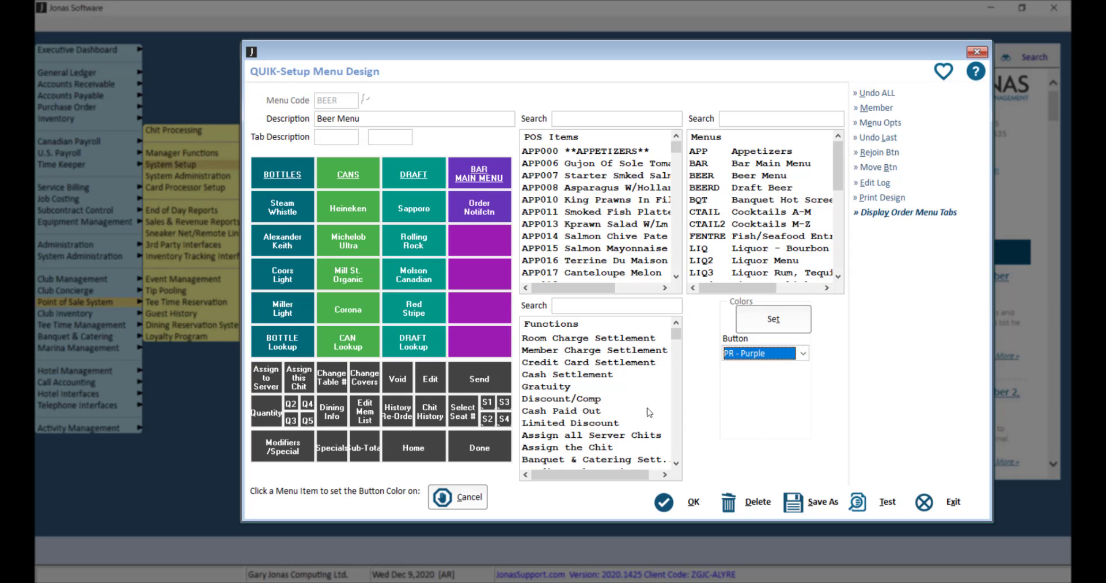
pyautogui.click(509, 251)
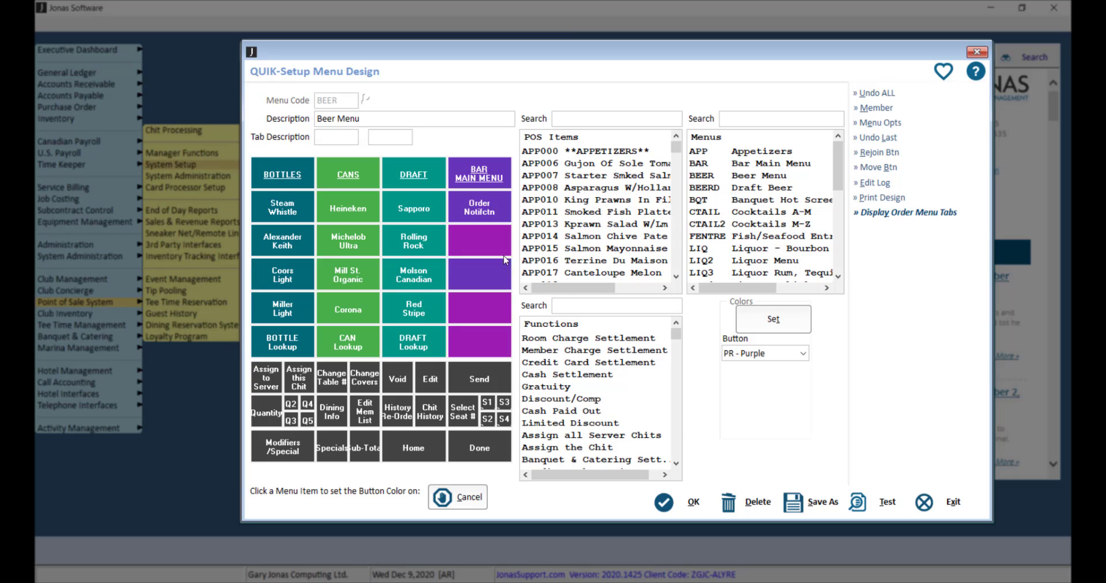
pyautogui.click(500, 308)
pyautogui.click(499, 340)
pyautogui.click(460, 498)
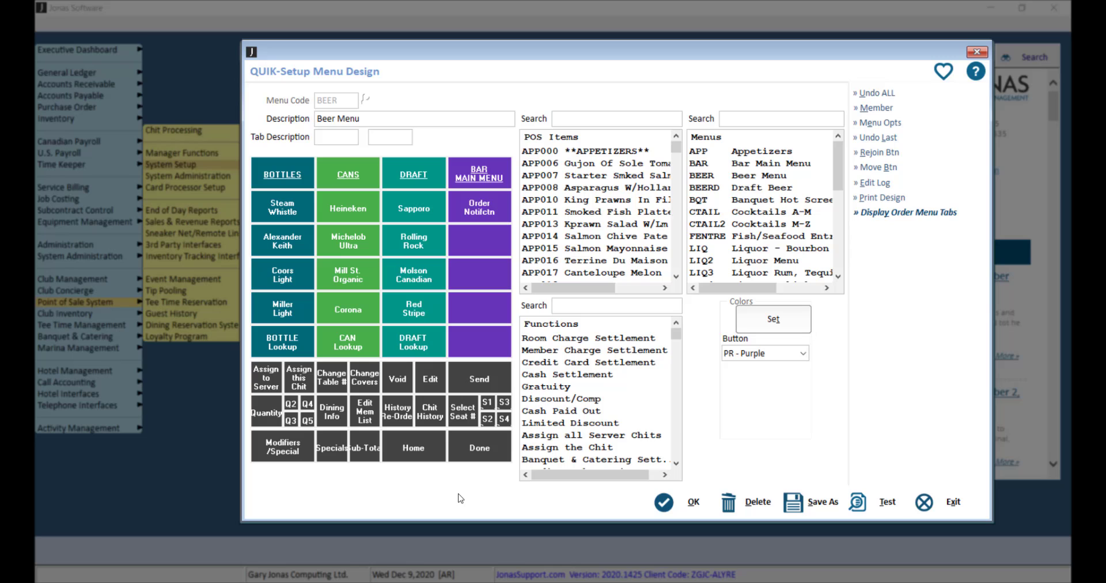
# - Review the DRAFT heading button's descriptions, underline and sales category settings, and close them without changes
pyautogui.doubleClick(437, 163)
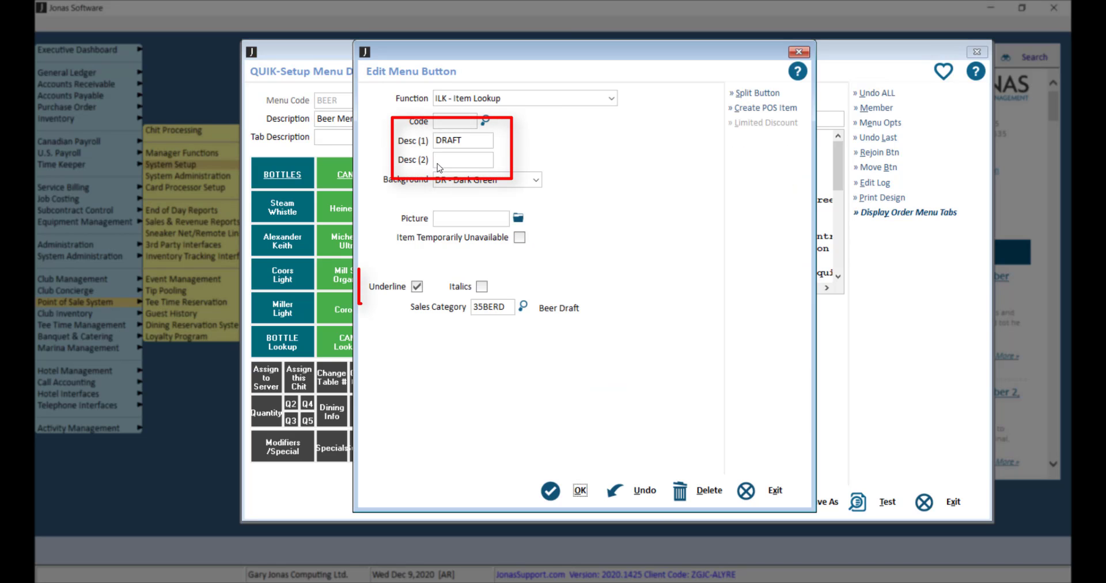
pyautogui.press('Escape')
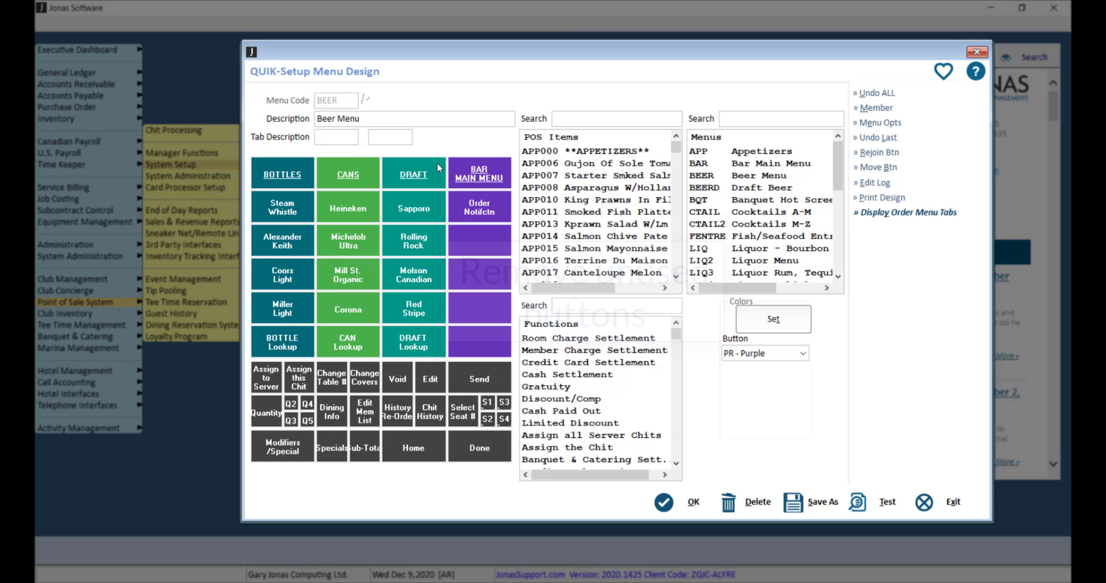
# - Search the functions list for NOT, and replace that search with HIDD
pyautogui.click(573, 306)
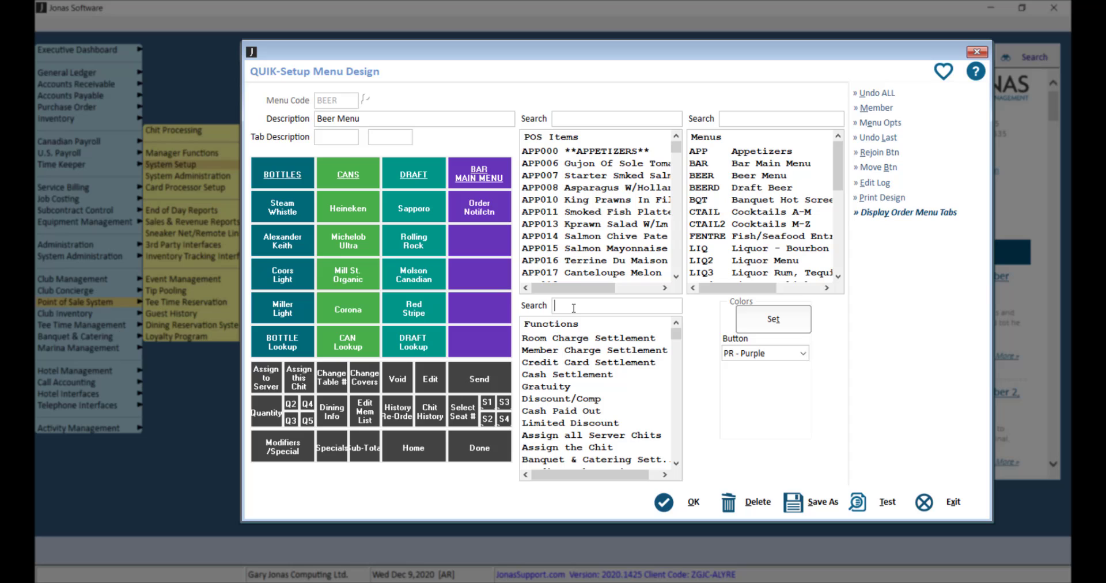
pyautogui.write('NOT')
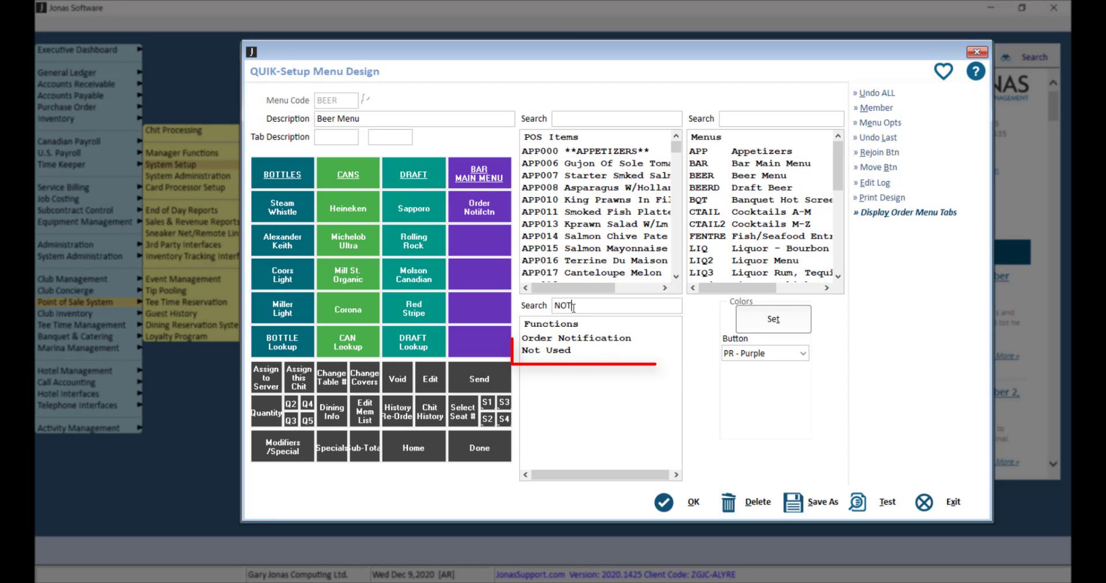
pyautogui.press('BackSpace')
pyautogui.press('BackSpace')
pyautogui.press('BackSpace')
pyautogui.write('HIDD')
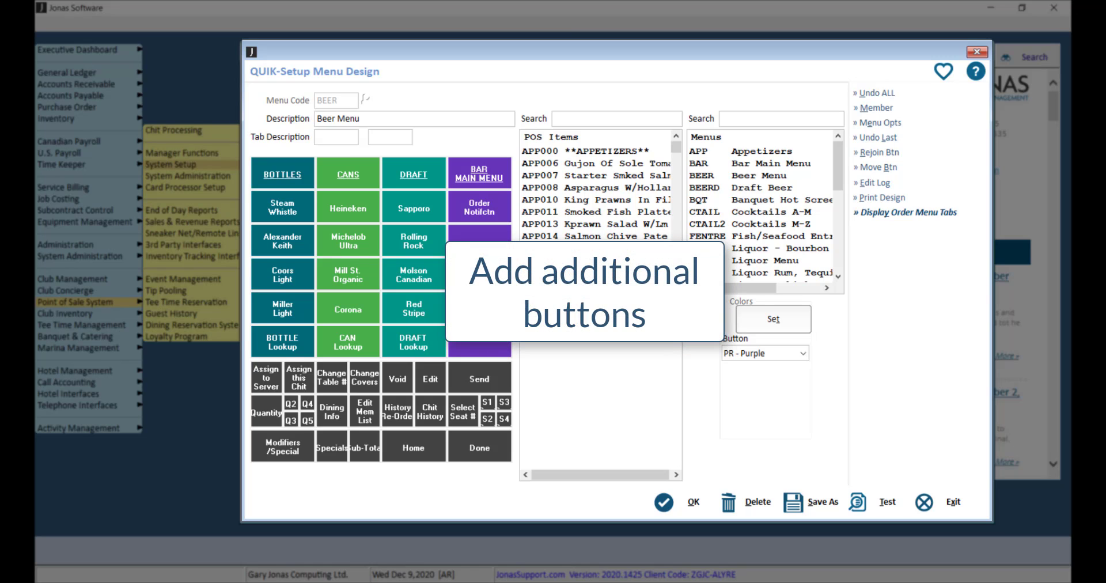
# - Split the blank button directly below Order Notifctn into four equal buttons
pyautogui.doubleClick(476, 235)
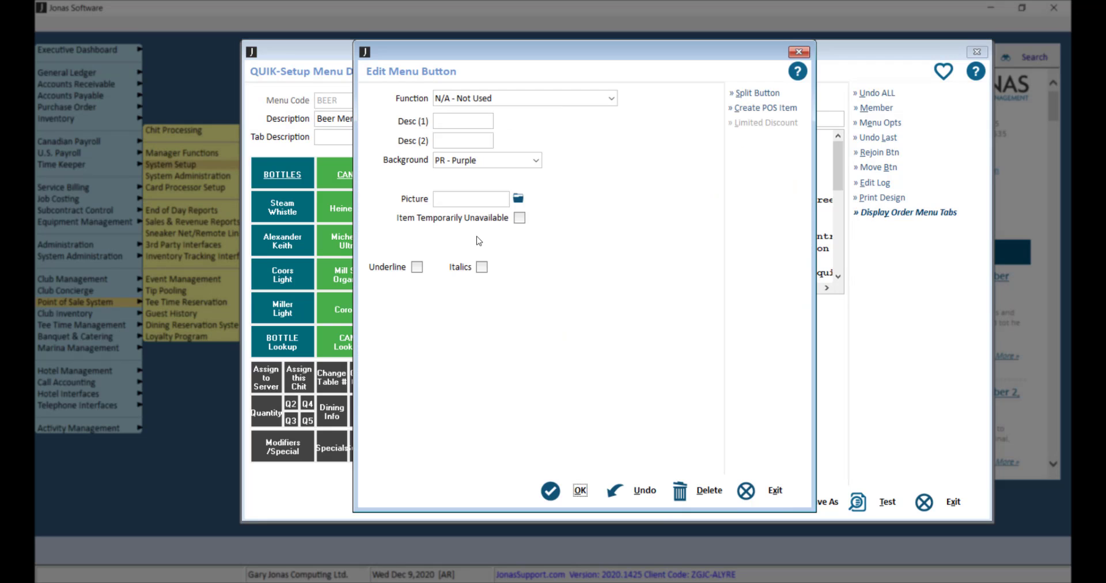
pyautogui.click(743, 97)
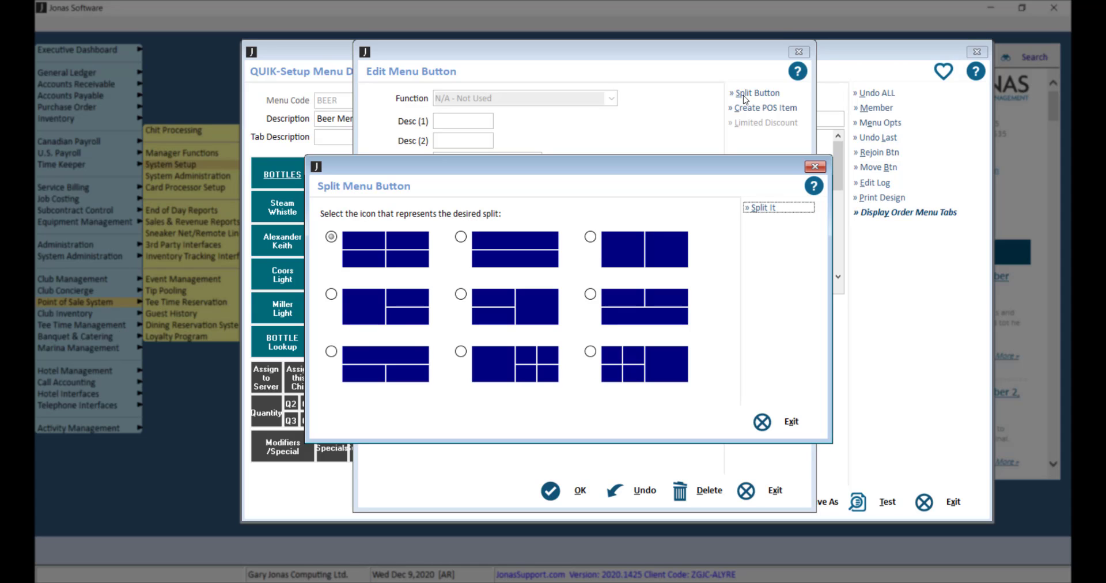
pyautogui.click(790, 208)
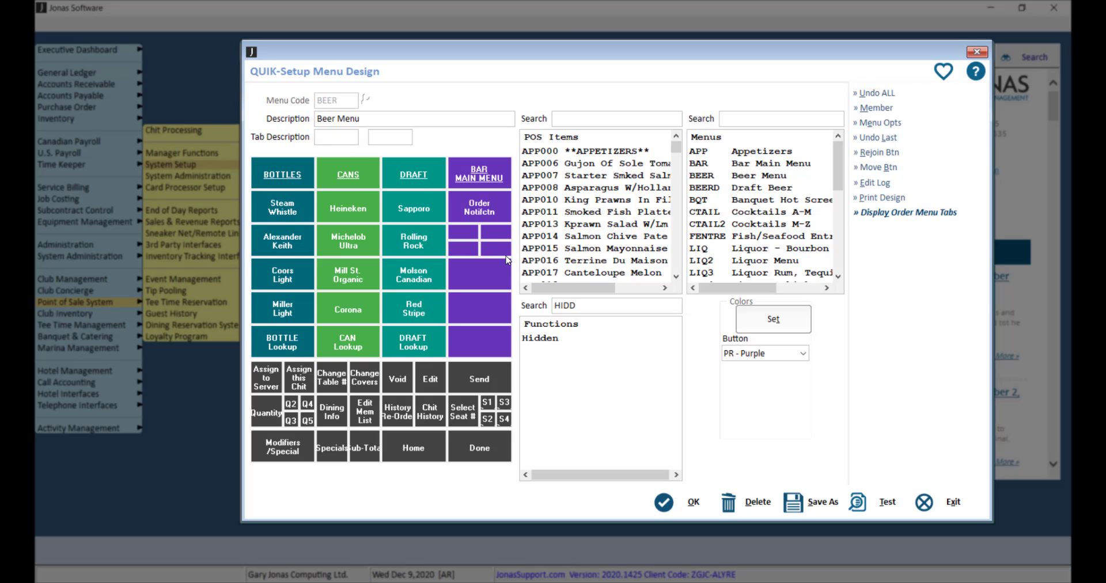
# - Rejoin the four split buttons below Order Notifctn into a single button
pyautogui.click(904, 154)
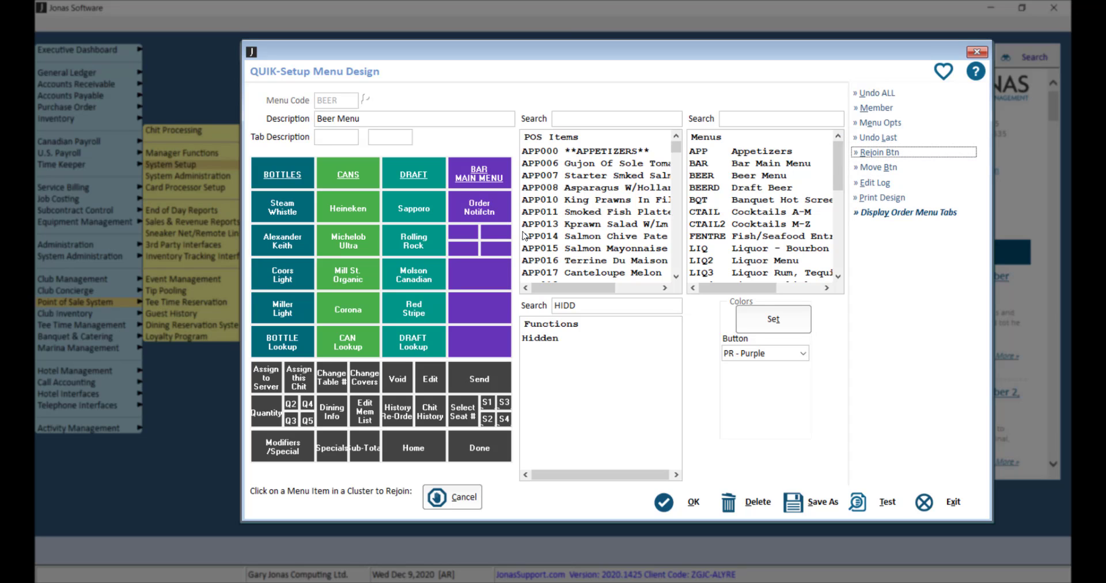
pyautogui.click(508, 253)
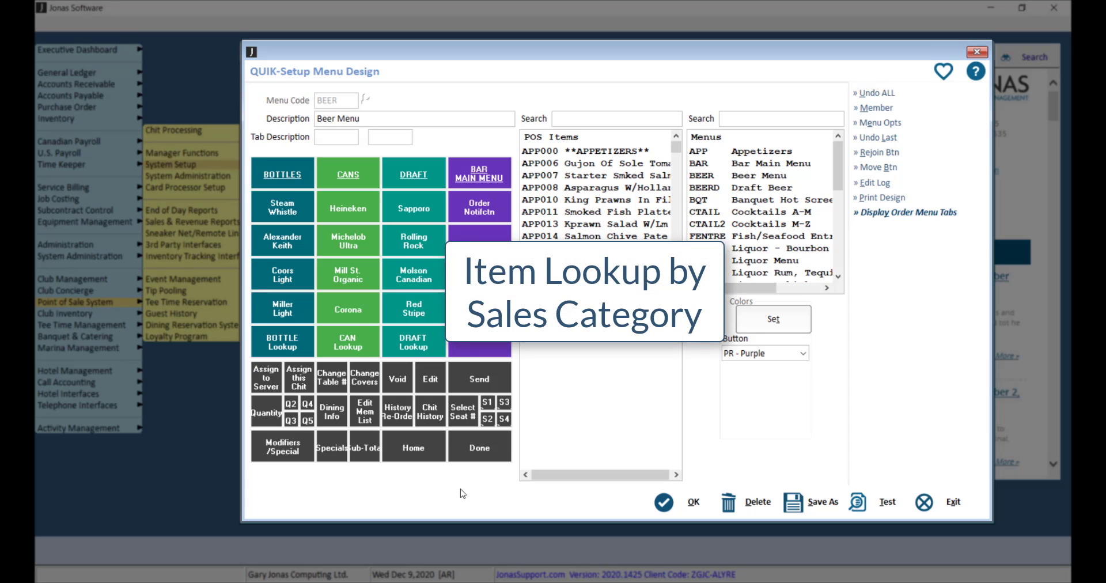
# - Inspect the DRAFT Lookup button's settings and try DRAFT Lookup in the menu test screen
pyautogui.doubleClick(429, 355)
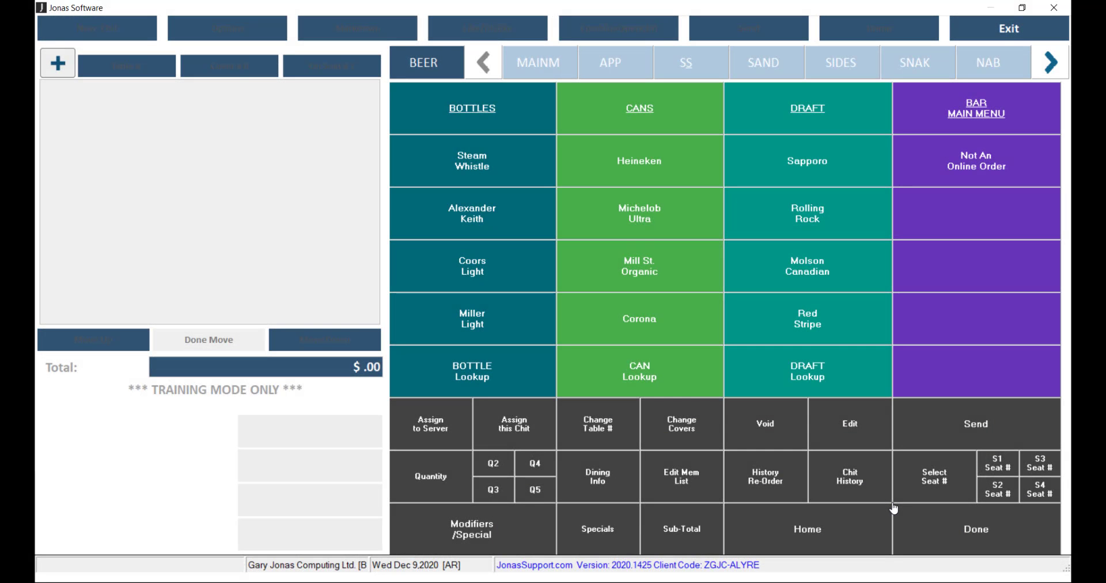
pyautogui.click(868, 387)
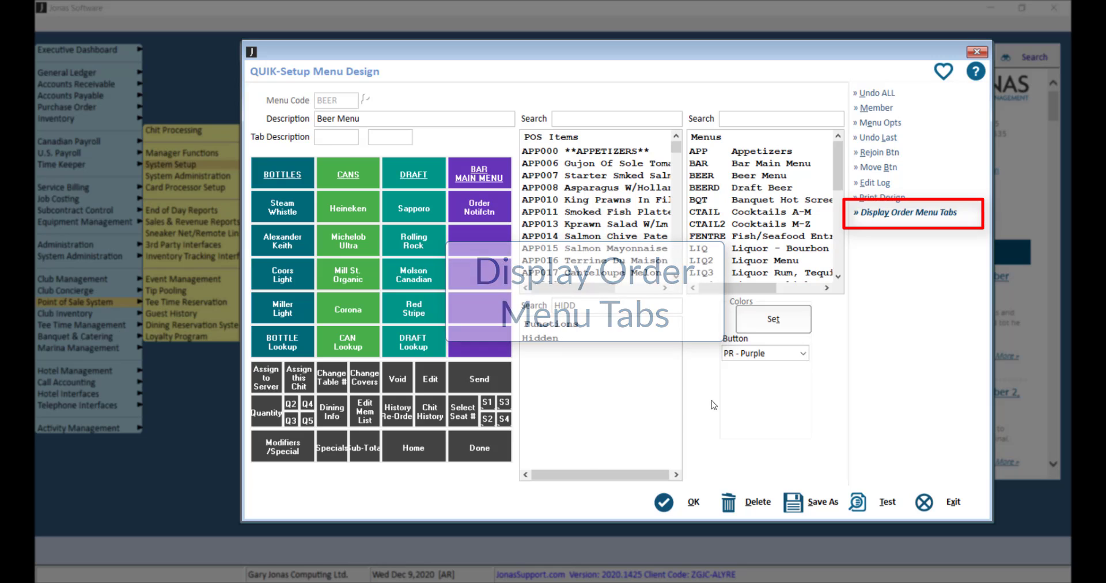
# - In the Beer Menu's Display Order Menu Tabs, add BEERD, FENTRE, LIQ and LIQ4 to the menus shown at the chit's start
pyautogui.click(912, 221)
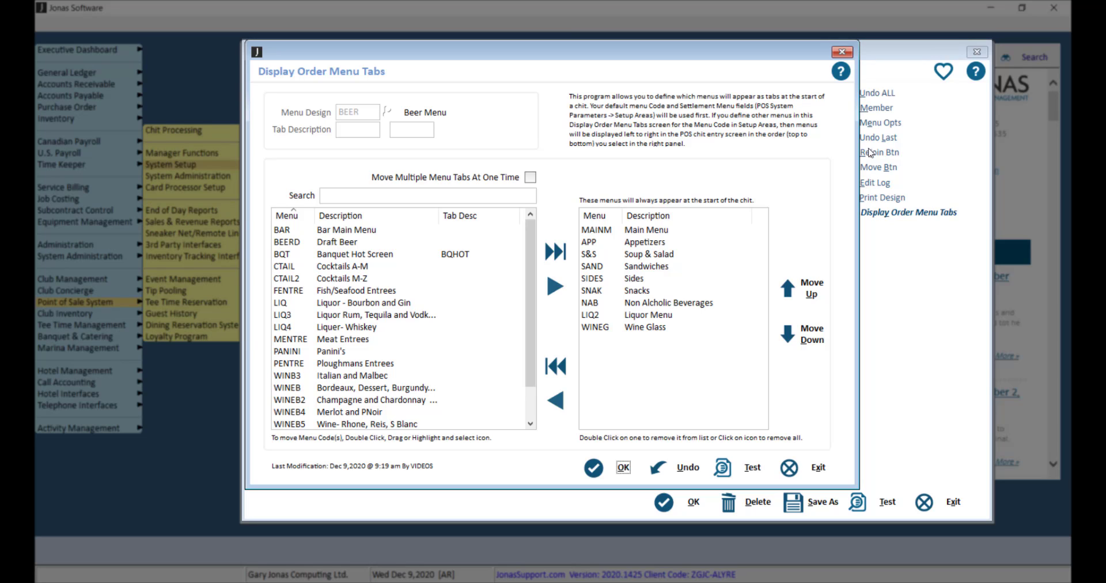
pyautogui.click(333, 245)
pyautogui.doubleClick(333, 245)
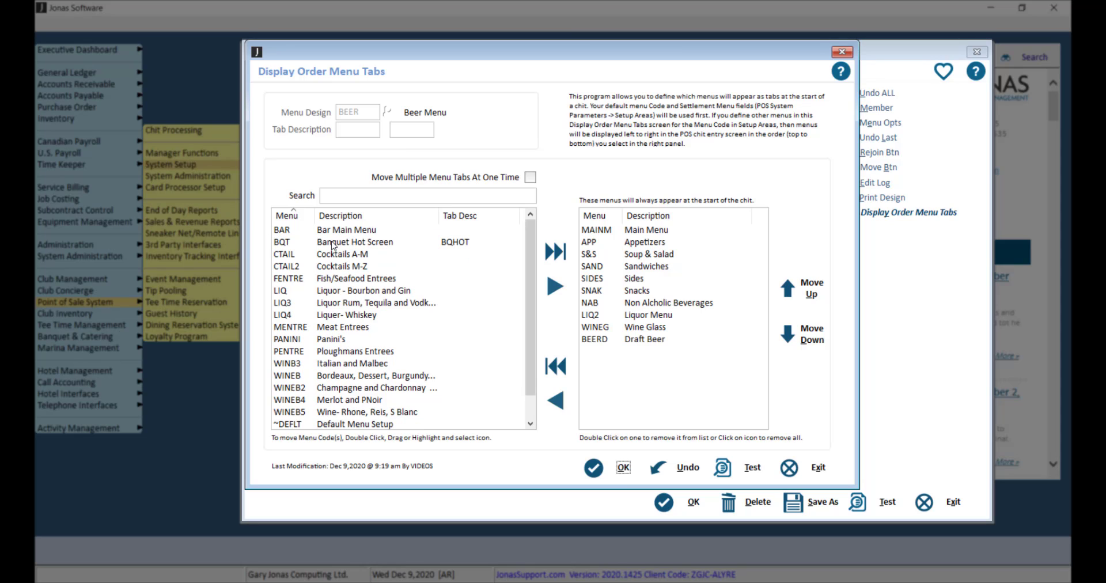
pyautogui.click(332, 281)
pyautogui.keyDown('ctrl'); pyautogui.click(332, 292); pyautogui.keyUp('ctrl')
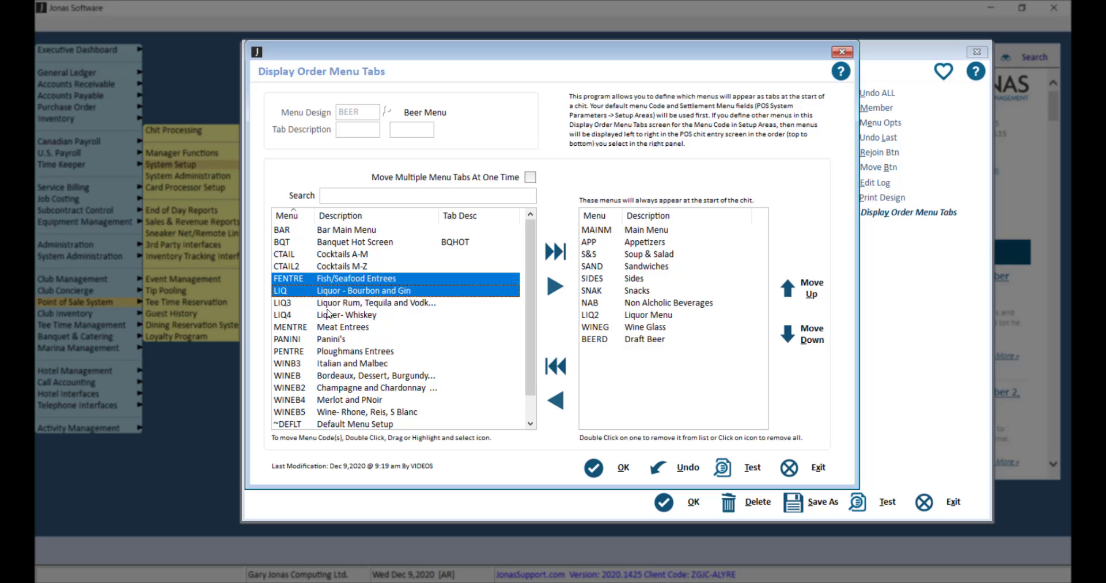
pyautogui.keyDown('ctrl'); pyautogui.click(328, 314); pyautogui.keyUp('ctrl')
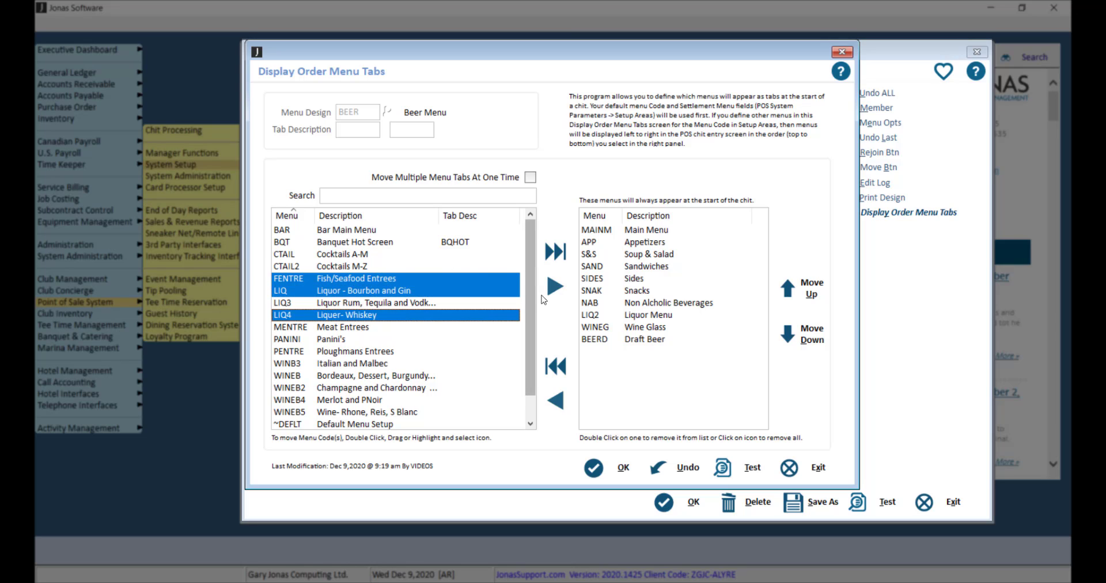
pyautogui.click(550, 294)
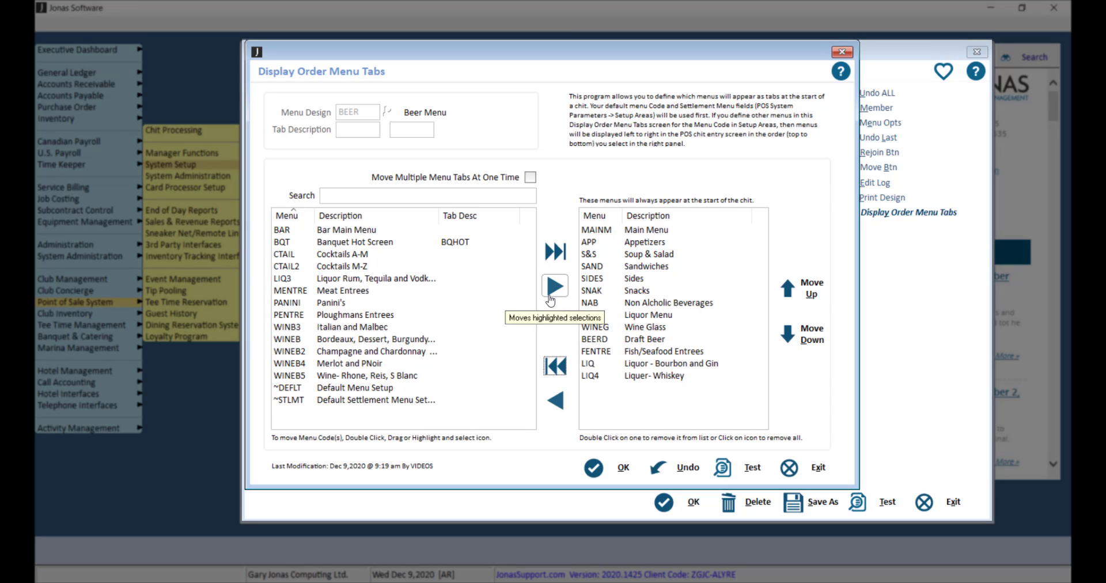
# - Add the menus LIQ3 through WINEB2 to the displayed tabs, and move Liquor - Bourbon and Gin up one position
pyautogui.click(408, 280)
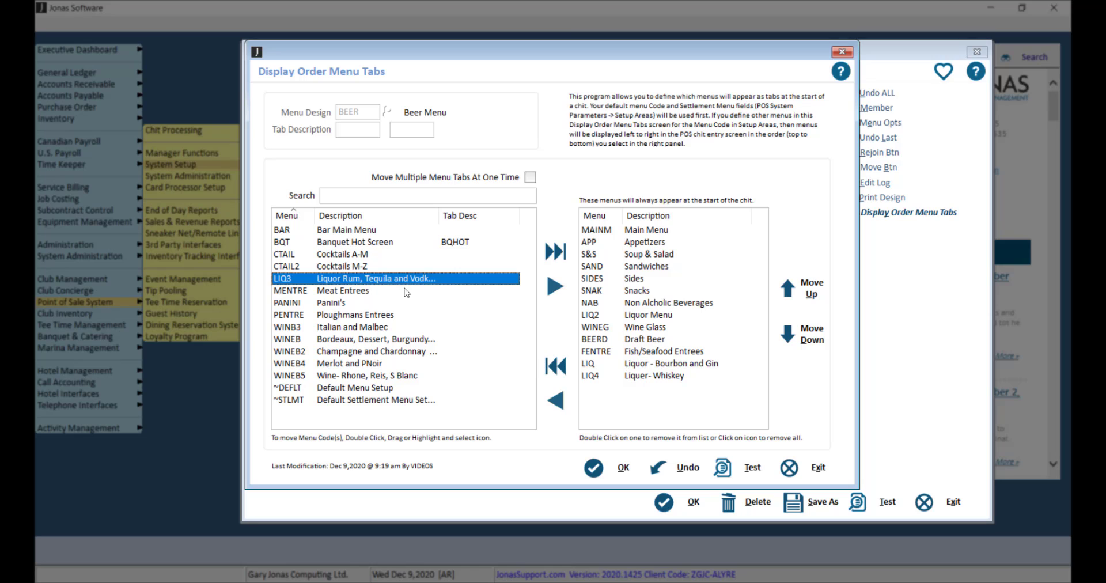
pyautogui.keyDown('shift'); pyautogui.click(395, 349); pyautogui.keyUp('shift')
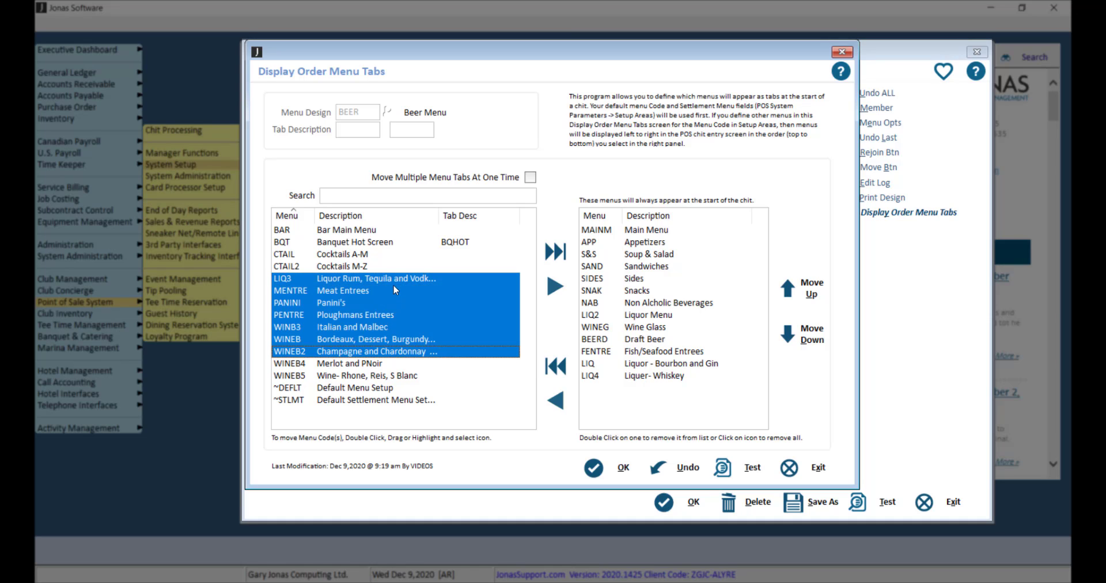
pyautogui.moveTo(395, 290); pyautogui.dragTo(635, 405)
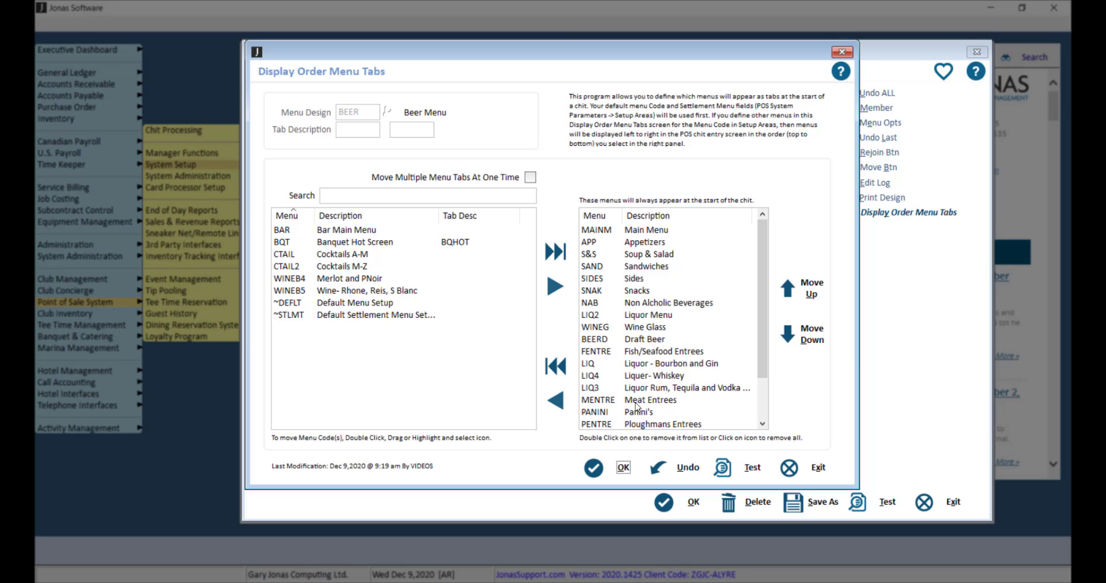
pyautogui.click(650, 365)
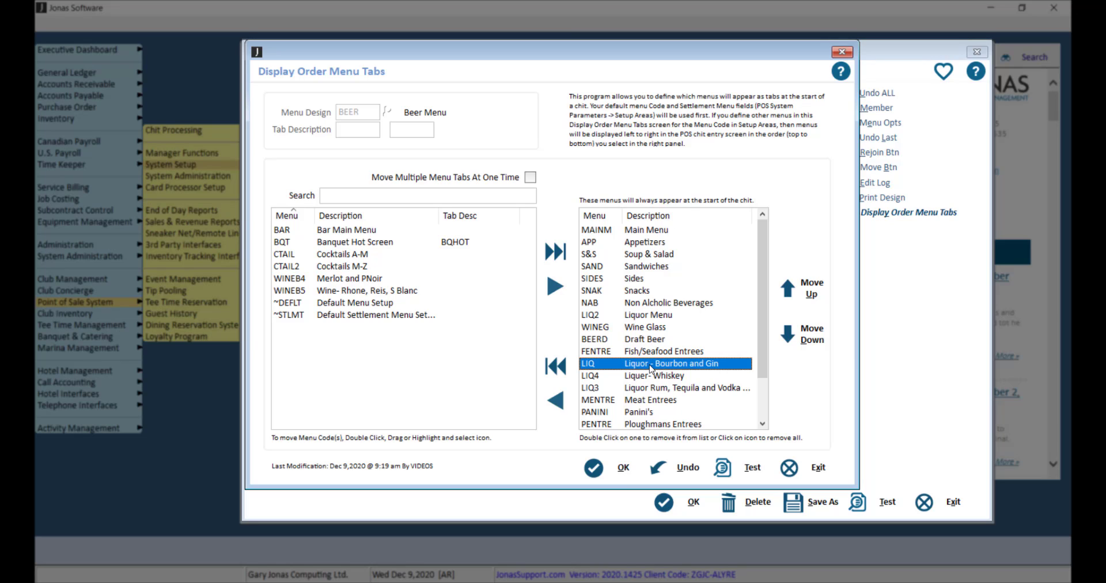
pyautogui.click(793, 291)
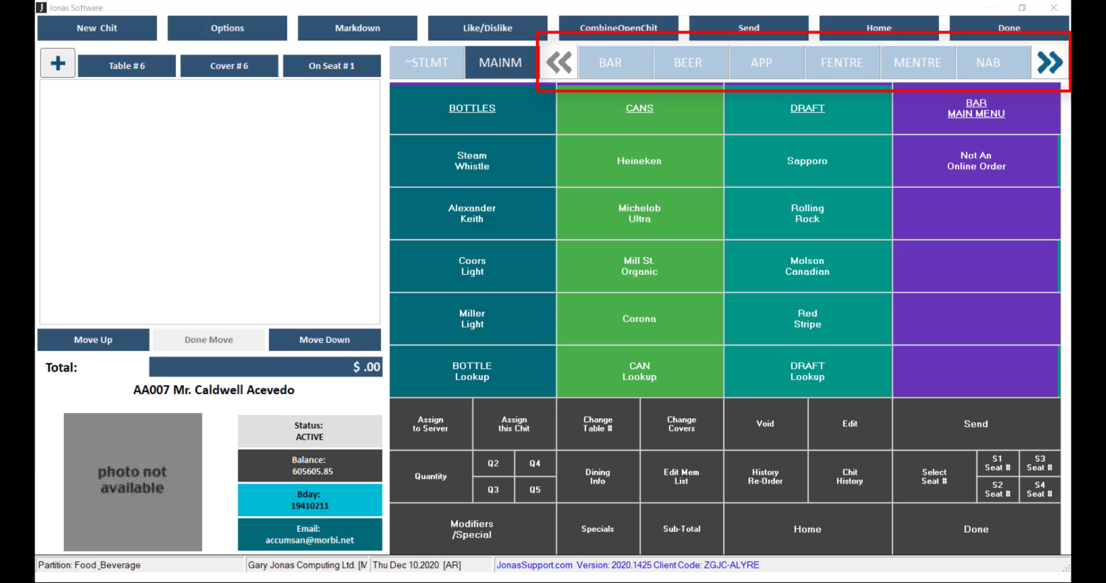
# - Browse forward through the menu tabs on the chit entry screen to view their display order
pyautogui.click(1049, 63)
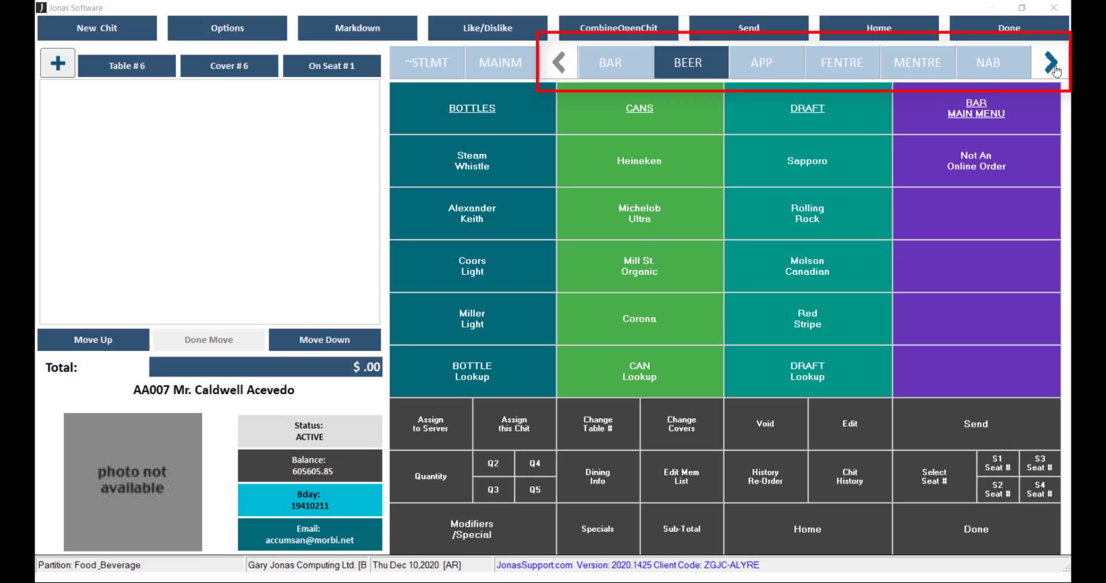
pyautogui.click(1051, 63)
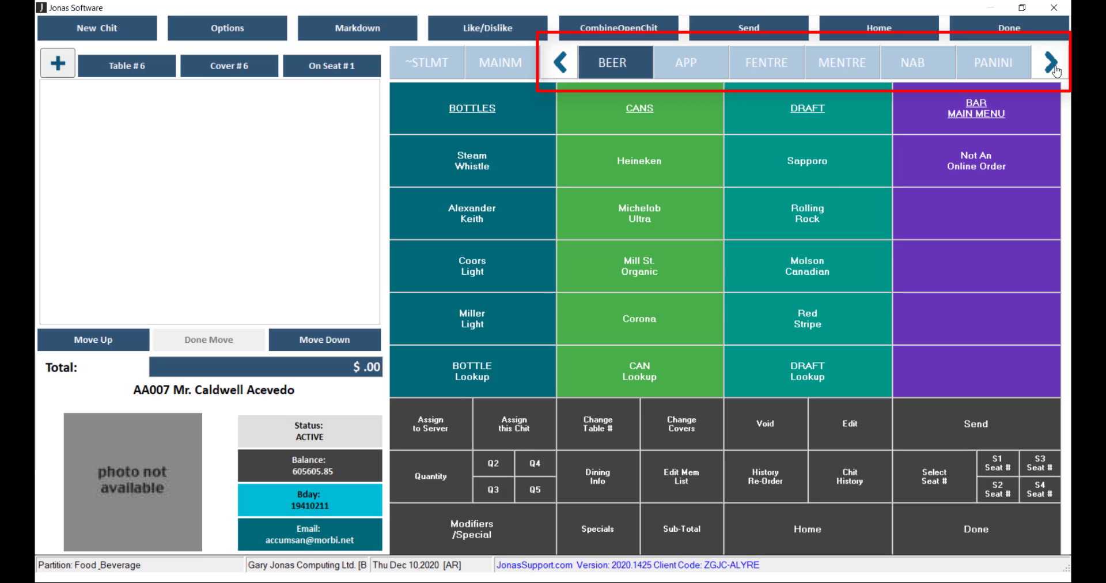
pyautogui.click(1051, 63)
pyautogui.click(1051, 63)
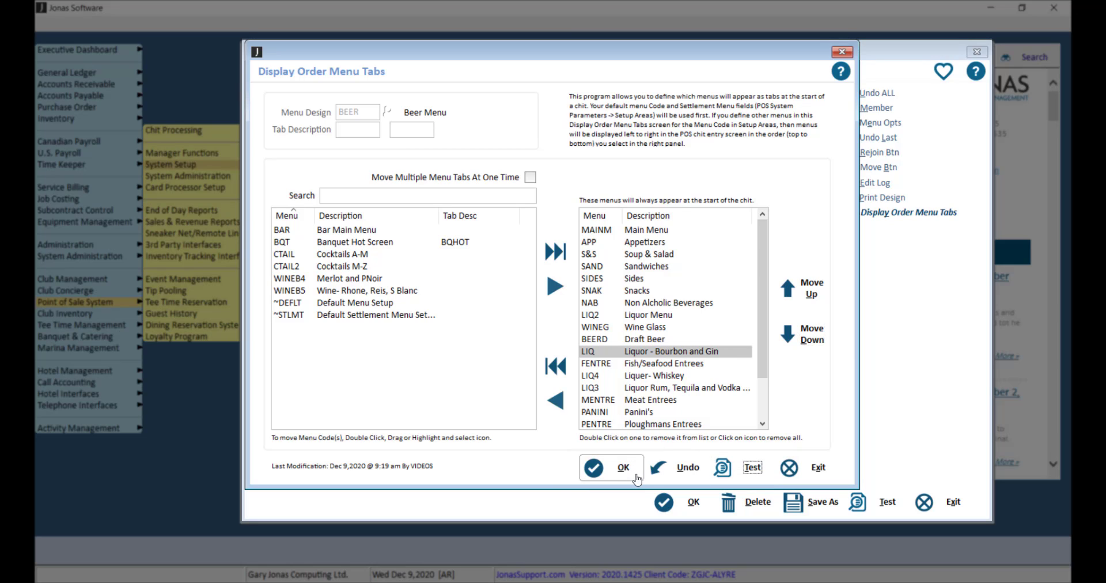
# - Exit Display Order Menu Tabs without saving the changes
pyautogui.click(787, 467)
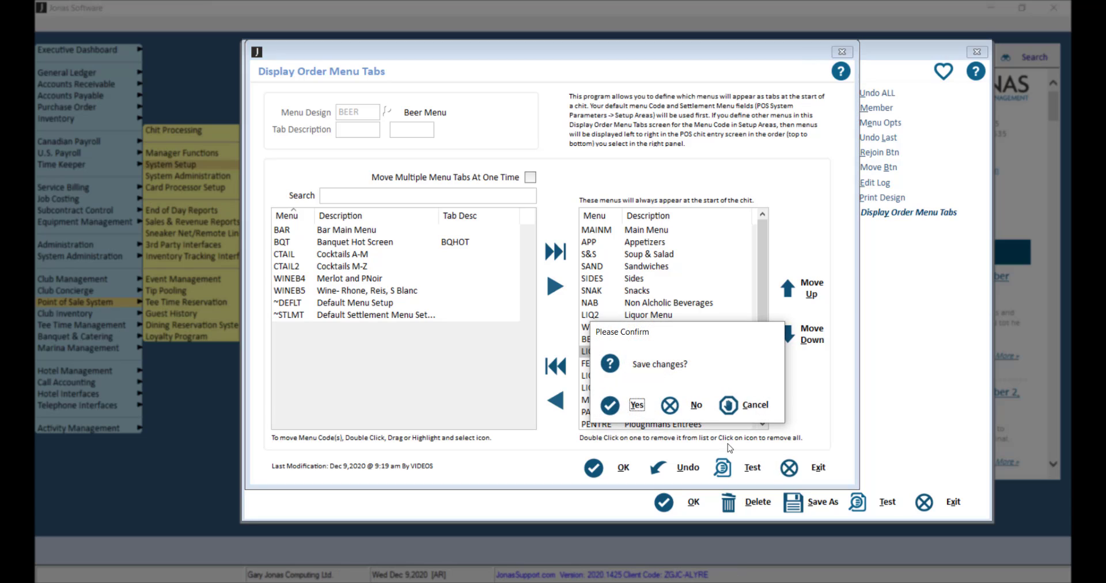
pyautogui.click(674, 405)
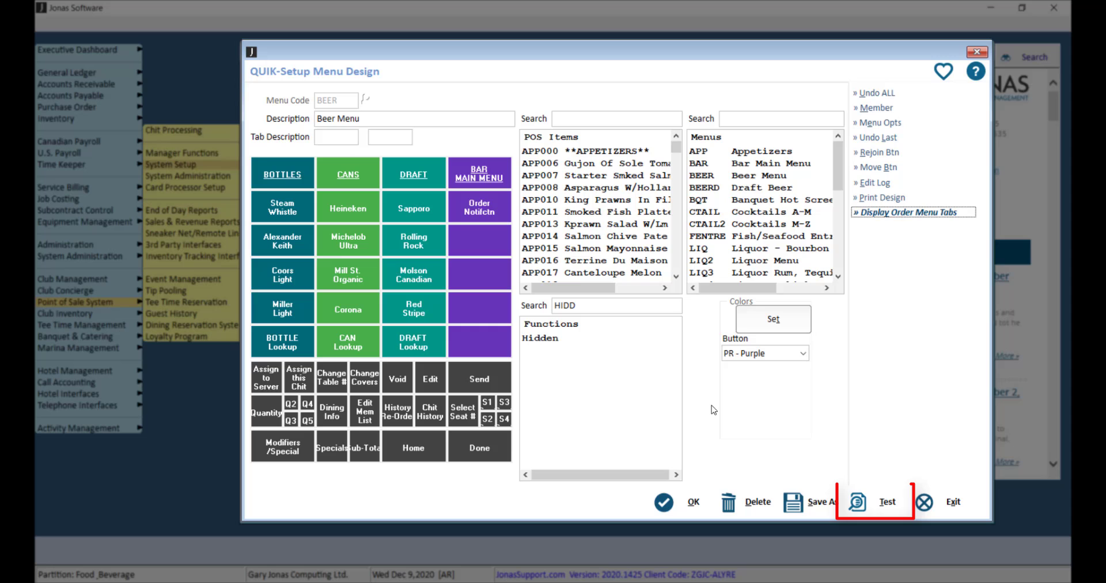
# - Run a test of the Beer Menu design
pyautogui.click(890, 502)
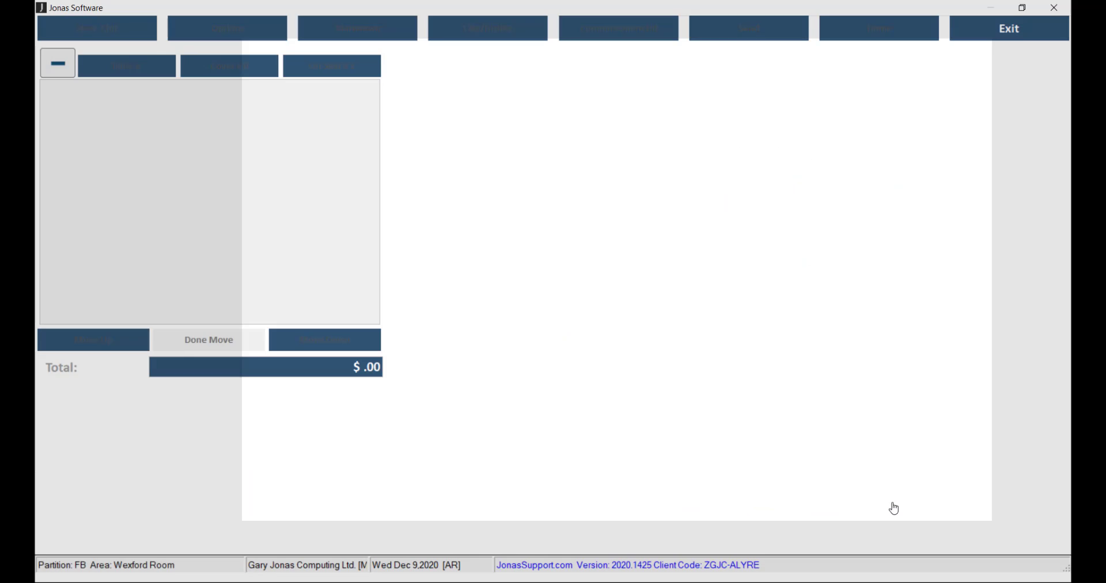